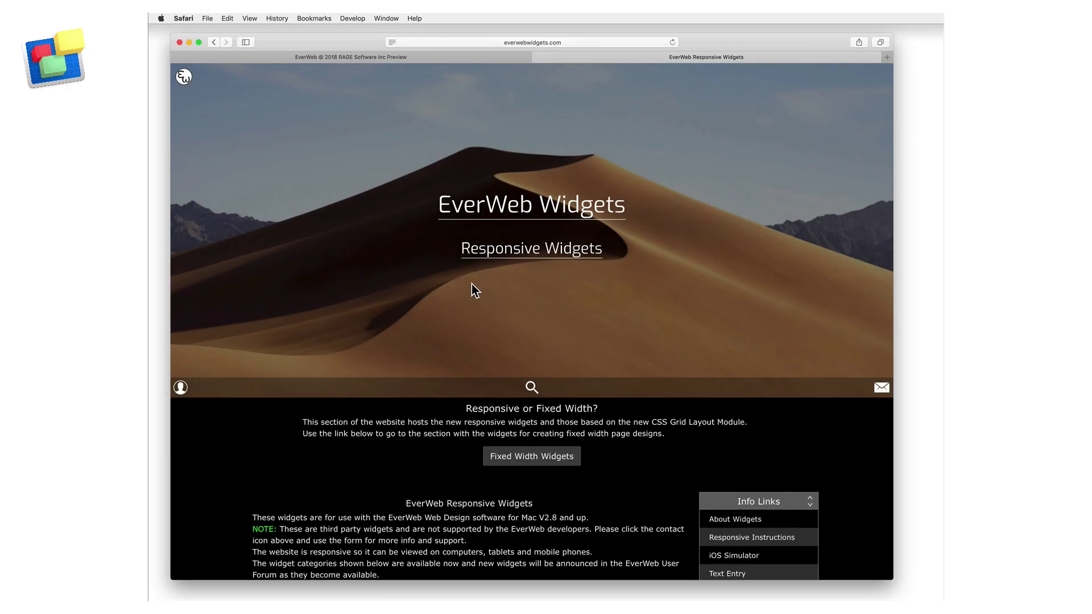
# - Open the Columns & Grids widget category on the EverWeb demo page in Safari
pyautogui.scroll(-10, 472, 285)
pyautogui.scroll(-4, 471, 284)
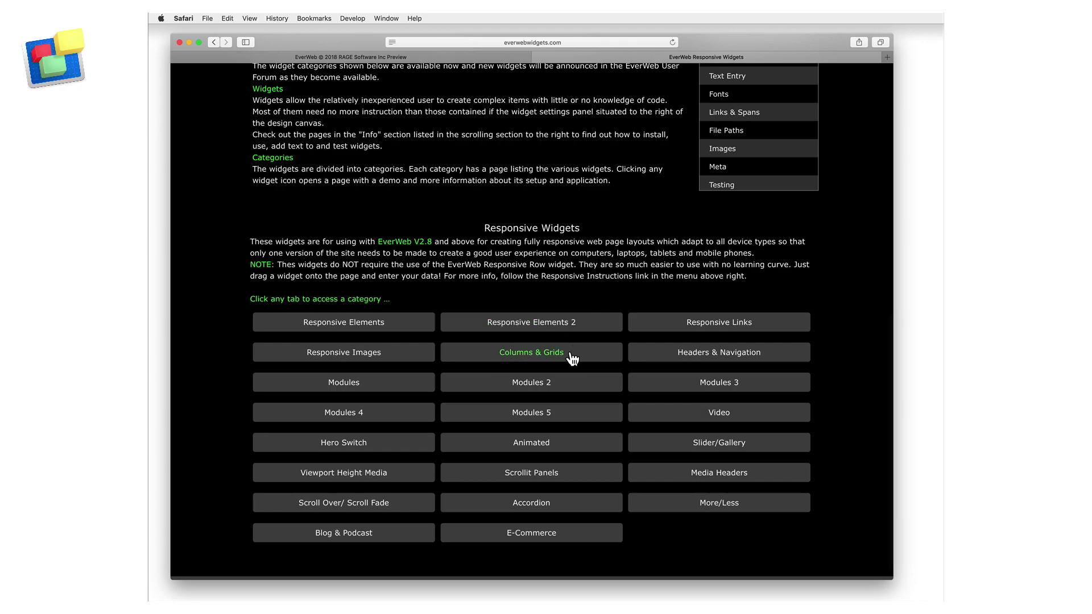
pyautogui.click(571, 353)
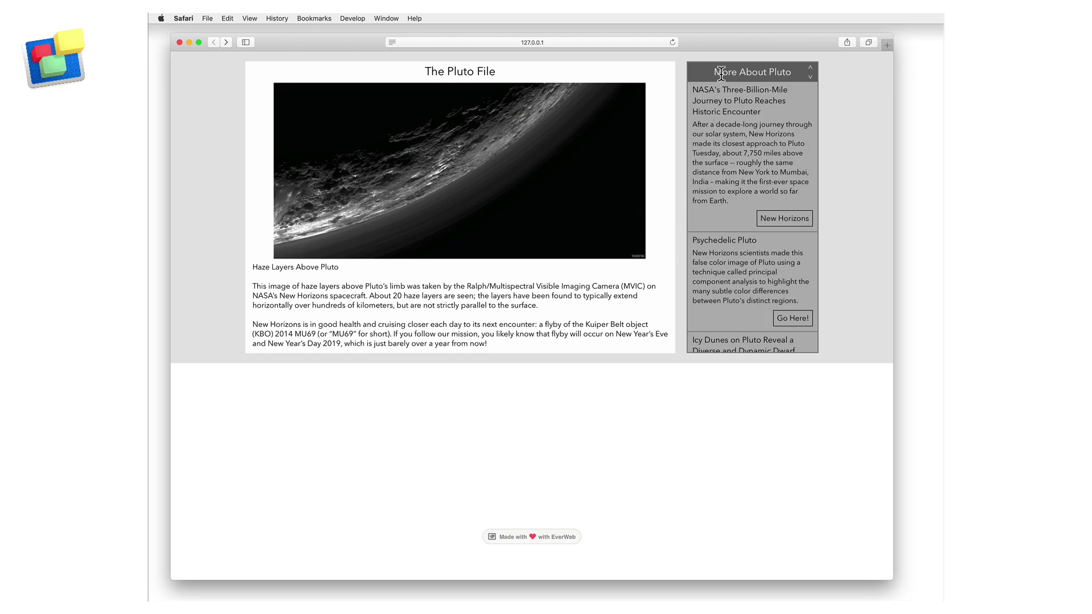
# - Scroll the sidebar demo, then narrow the Safari window to watch the page reflow
pyautogui.scroll(-2, 730, 278)
pyautogui.scroll(-5, 730, 279)
pyautogui.scroll(6, 762, 251)
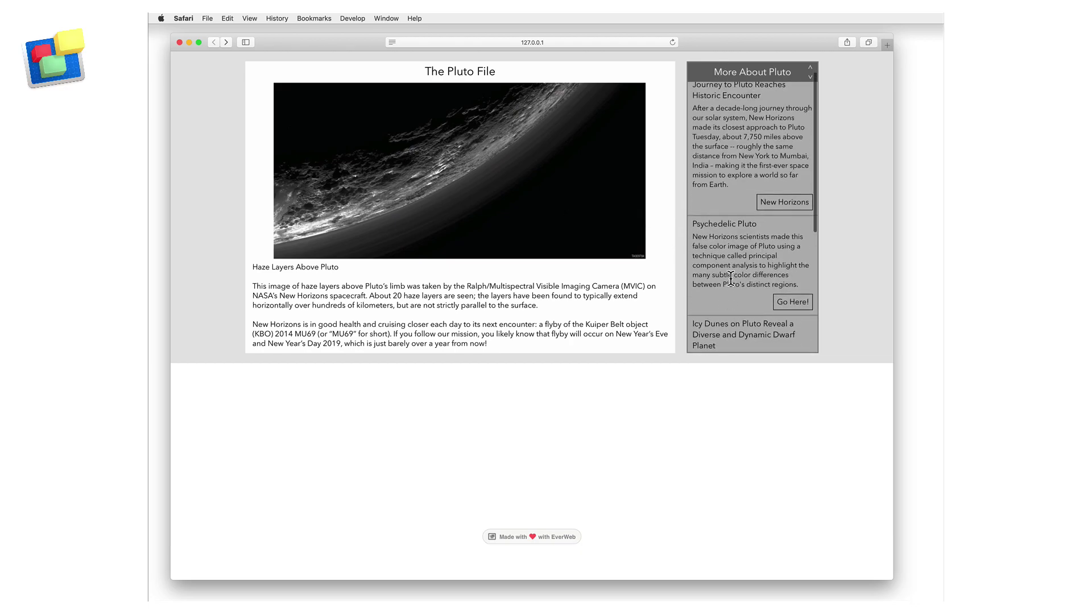
pyautogui.moveTo(892, 307); pyautogui.dragTo(352, 344)
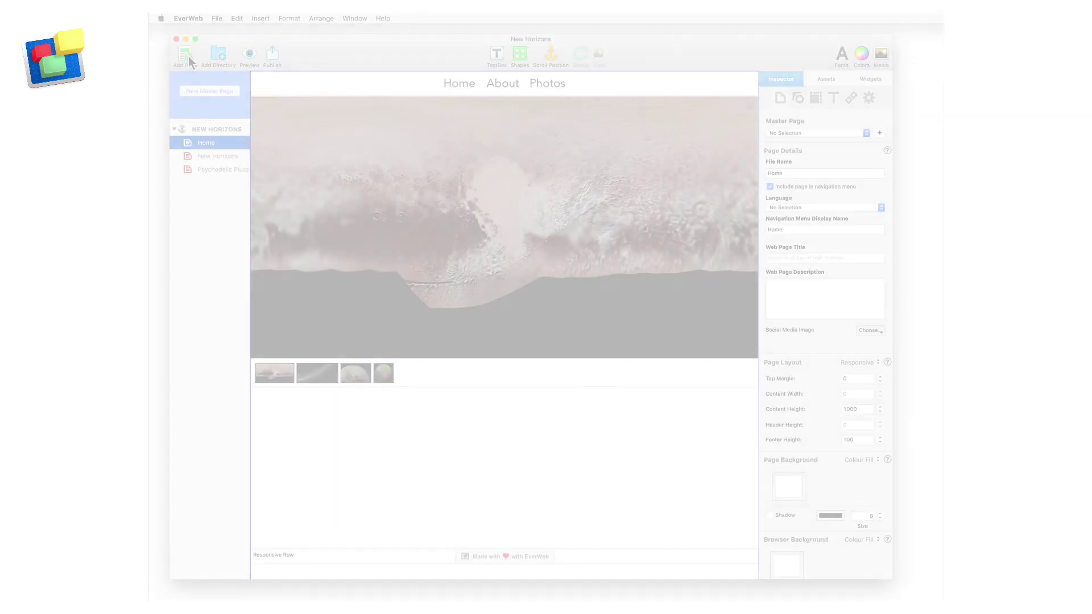
# - Add a new page based on the Home template
pyautogui.click(185, 55)
pyautogui.click(463, 165)
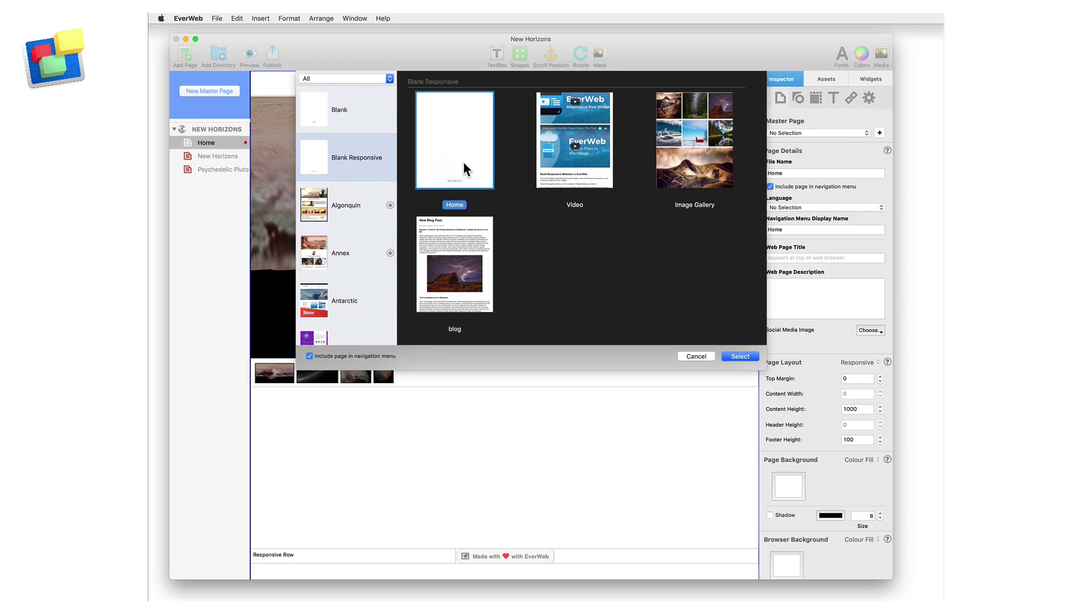
pyautogui.click(739, 357)
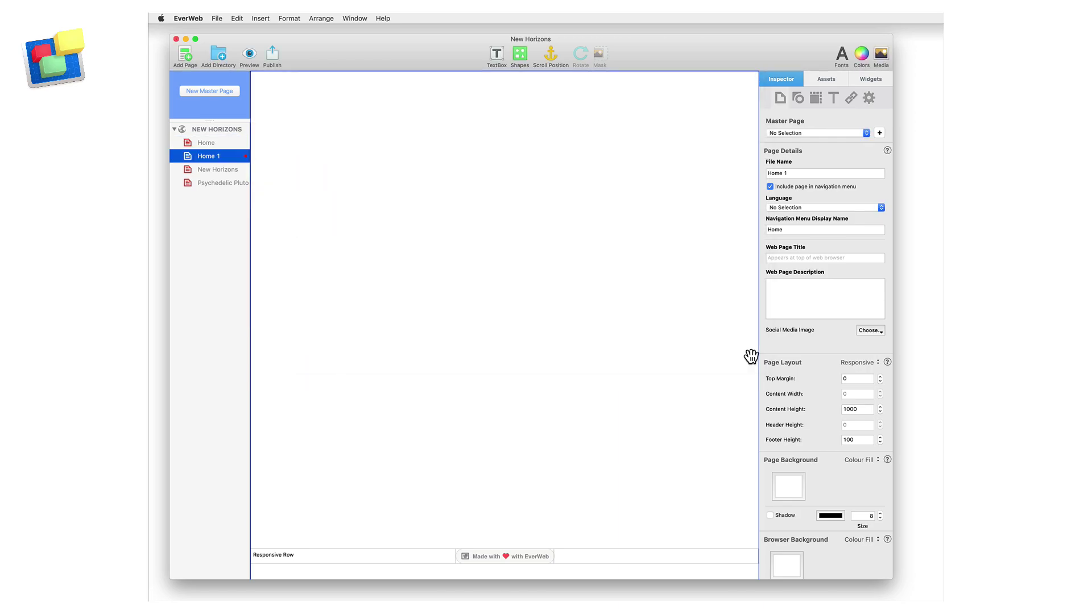
# - Place a Responsive Scroll Sidebar widget on the page with the heading 'The Pluto File'
pyautogui.click(869, 77)
pyautogui.moveTo(824, 271); pyautogui.dragTo(428, 196)
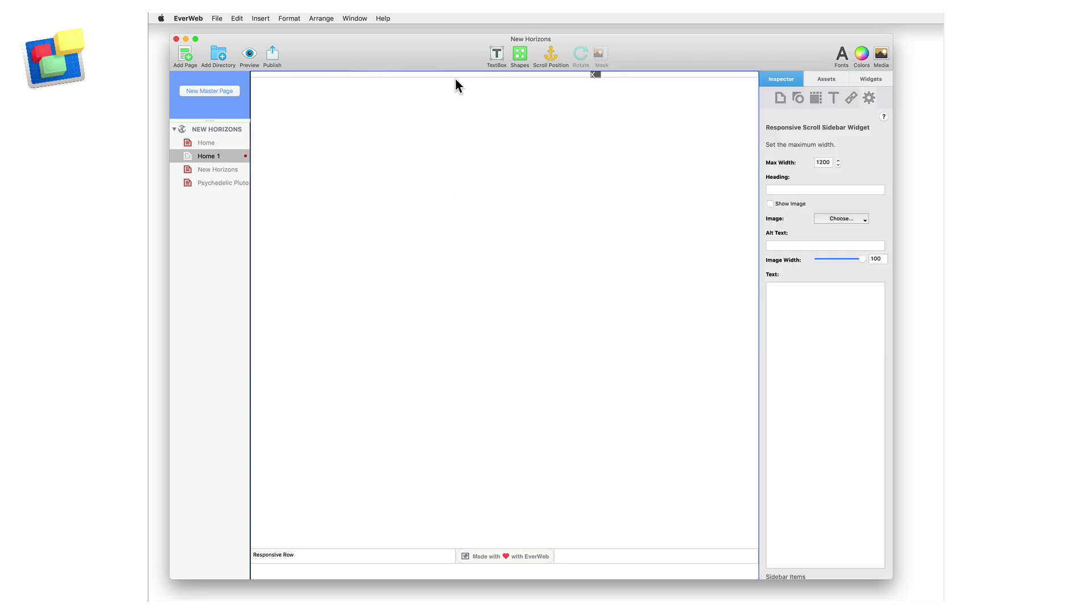
pyautogui.click(784, 187)
pyautogui.write('The Pluto File')
pyautogui.press('Return')
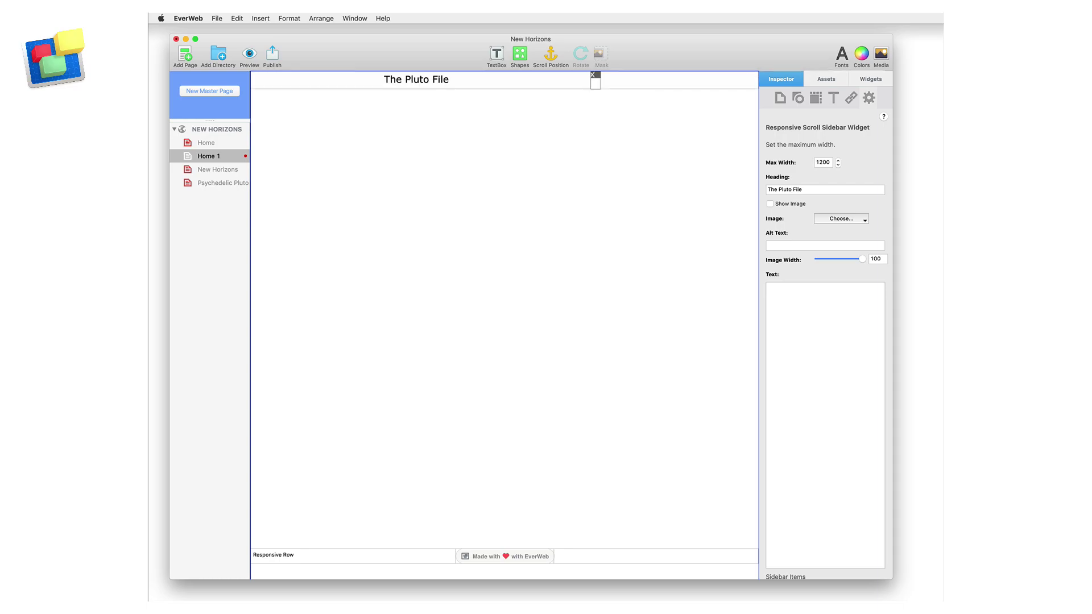
# - Show the Pluto haze image in the widget with alt text 'Haze Layers Above Pluto'
pyautogui.click(770, 203)
pyautogui.click(834, 218)
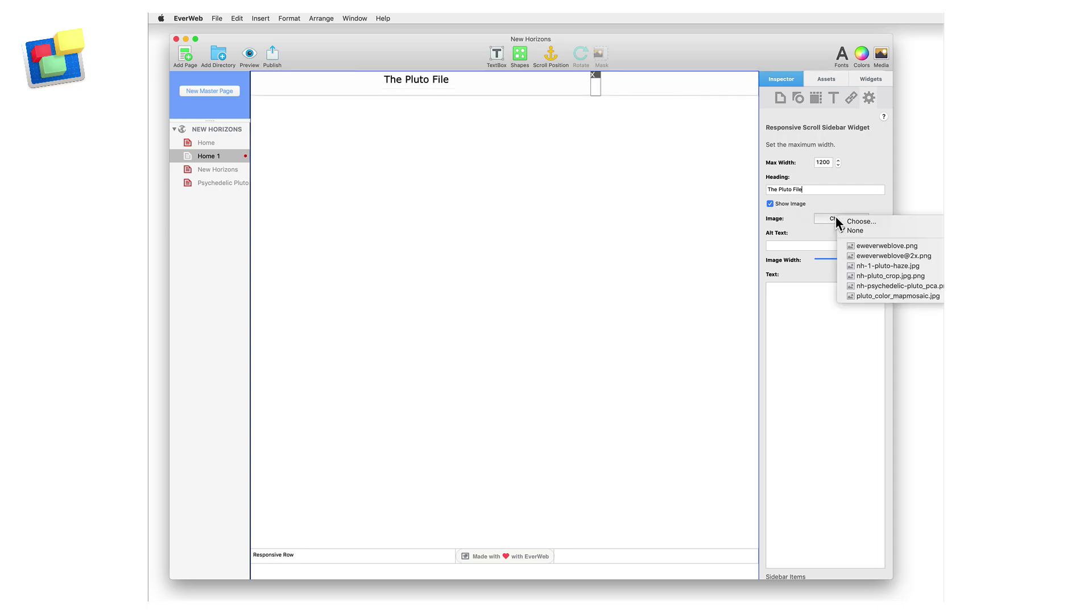
pyautogui.moveTo(733, 52)
pyautogui.mouseDown()
pyautogui.moveTo(685, 50)
pyautogui.moveTo(718, 52)
pyautogui.mouseUp()
pyautogui.click(828, 218)
pyautogui.click(862, 264)
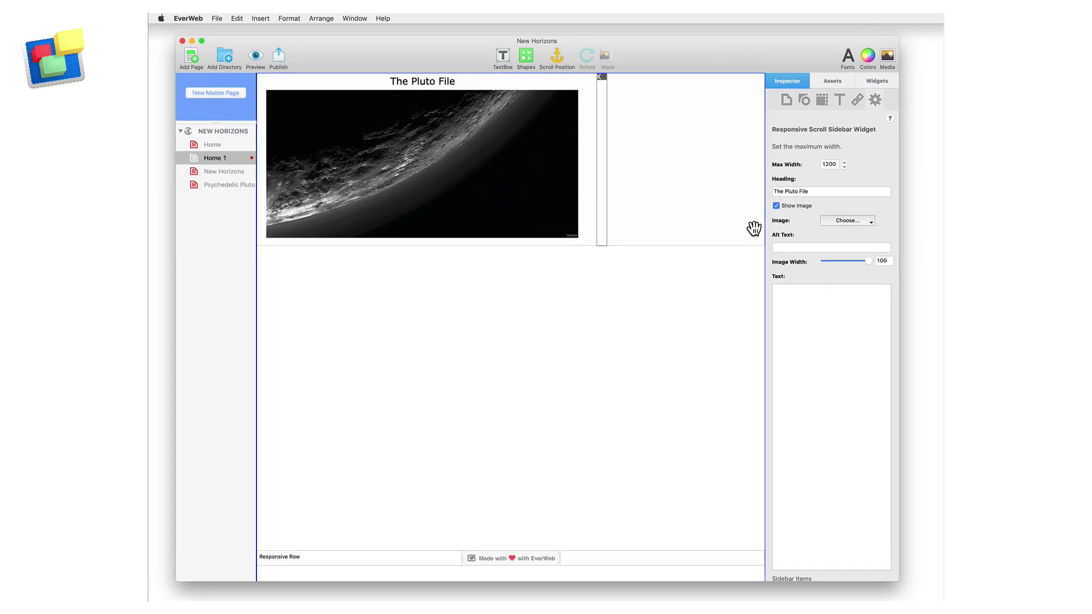
pyautogui.write('Haze Layers Above Pluto')
pyautogui.press('Return')
pyautogui.click(777, 291)
# - Paste the two-paragraph body text into the widget's Text field
pyautogui.write('This image of haze layers above Pluto’s limb was taken by the Ralph/Multispectral Visible Imaging Camera (MVIC) on NASA’s New Horizons spacecraft. About 20 haze layers are seen; the layers have been found to typically extend horizontally over hundreds of kilometers, but are not strictly parallel to the surface.  New Horizons is in good health and cruising closer each day to its next encounter: a flyby of the Kuiper Belt object (KBO) 2014 MU69 (or "MU69" for short). If you follow our mission, you likely know that flyby will occur on New Year’s Eve and New Year’s Day 2019, which is just barely over a year from now!')
pyautogui.scroll(-3, 840, 435)
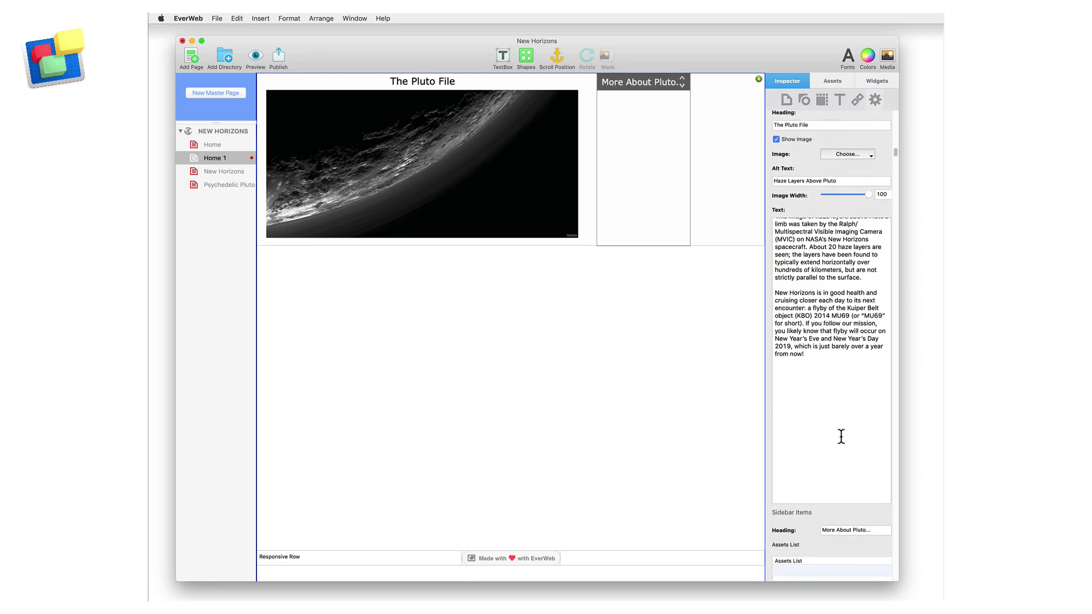
pyautogui.scroll(-8, 840, 443)
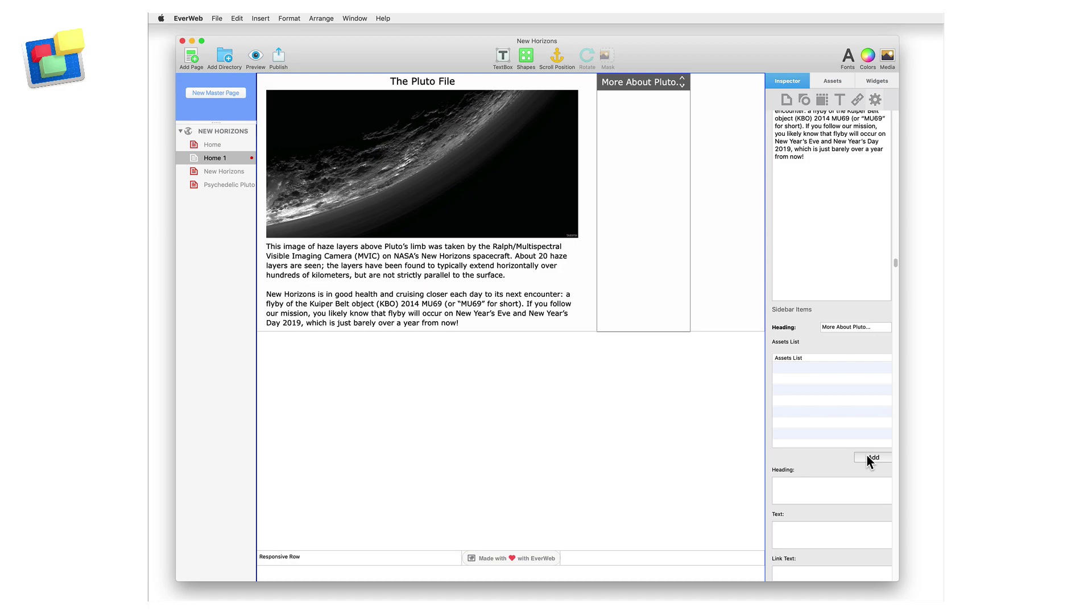
# - Add a sidebar article named 'Historic Encounter' and paste in its heading and summary
pyautogui.click(869, 458)
pyautogui.click(791, 368)
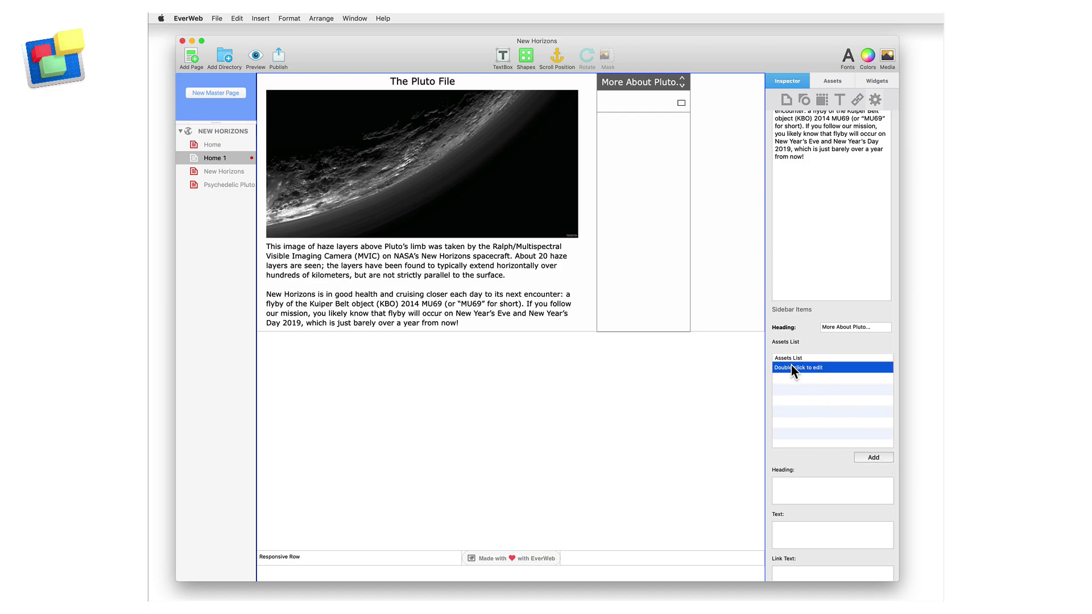
pyautogui.doubleClick(791, 368)
pyautogui.write('Historic Encoun')
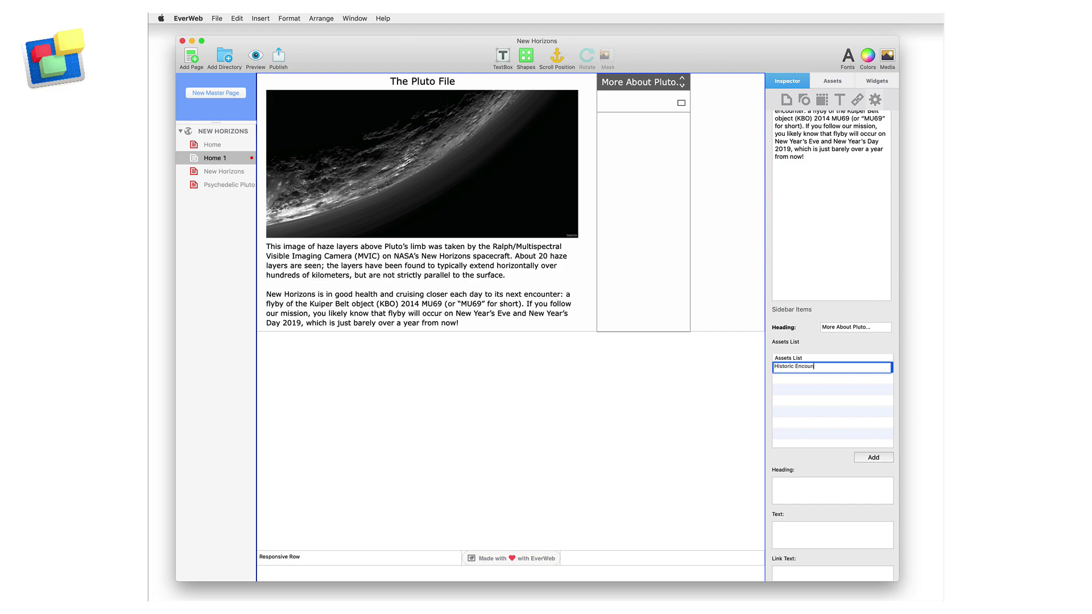
pyautogui.write('ter')
pyautogui.press('Return')
pyautogui.click(782, 479)
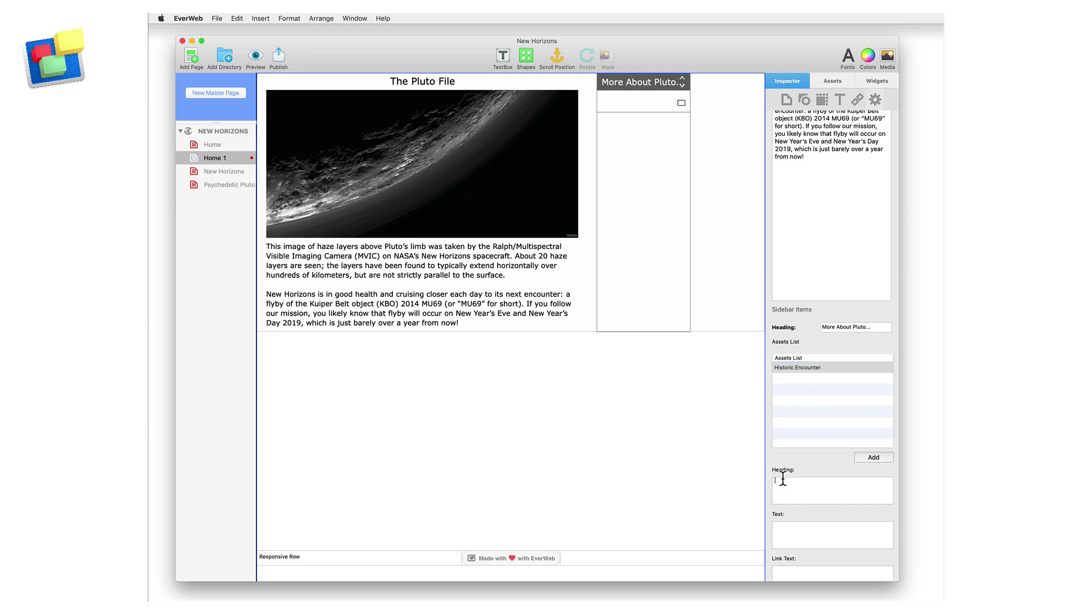
pyautogui.write("NASA's Three-Billion-Mile Journey to Pluto Reaches Historic Encounter")
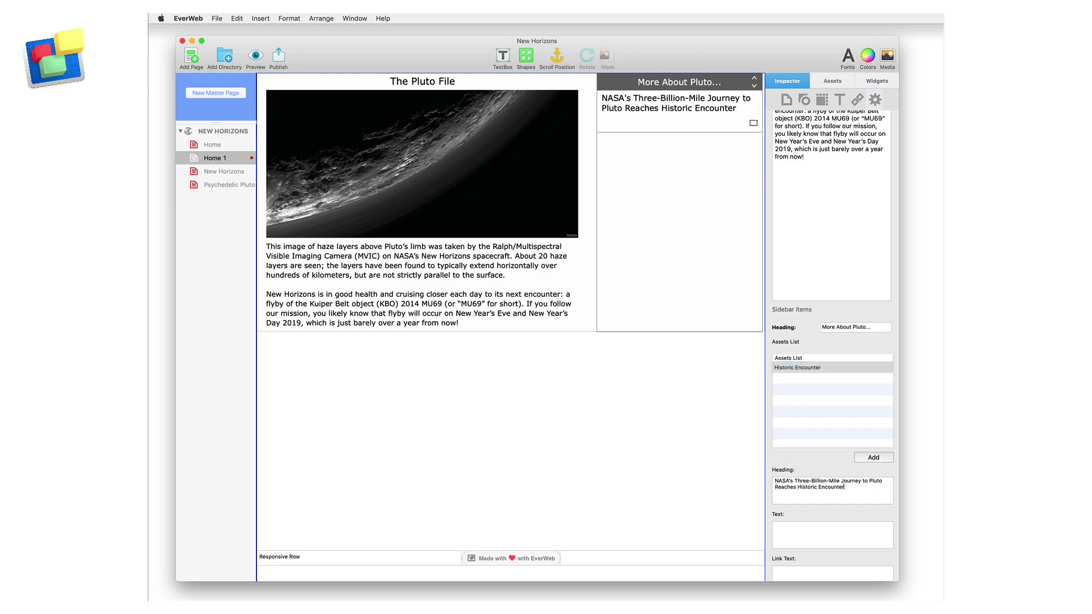
pyautogui.scroll(-2, 805, 552)
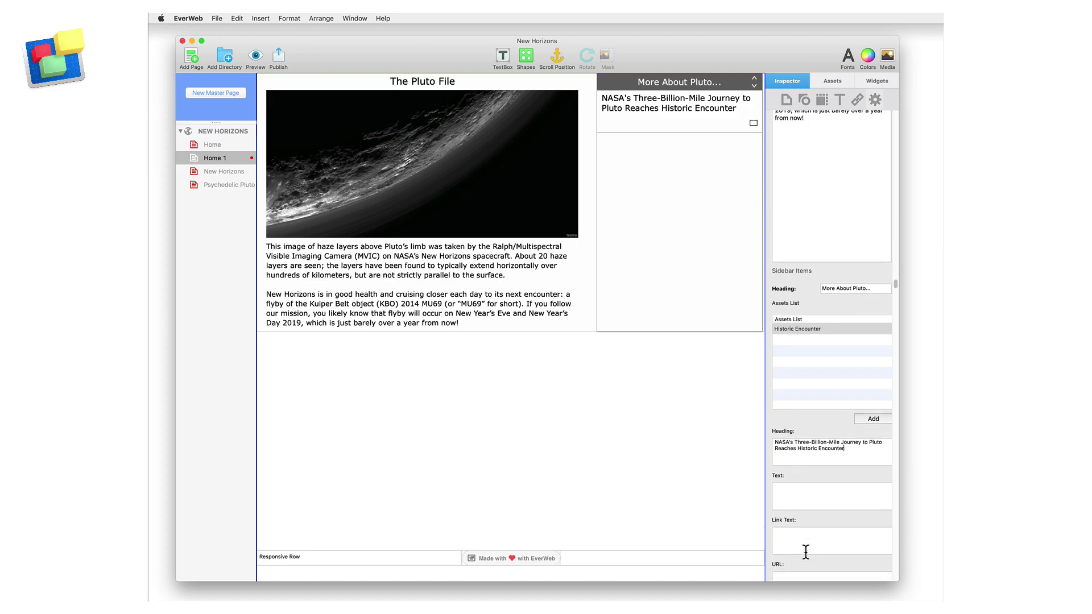
pyautogui.click(775, 489)
pyautogui.press('super+v')
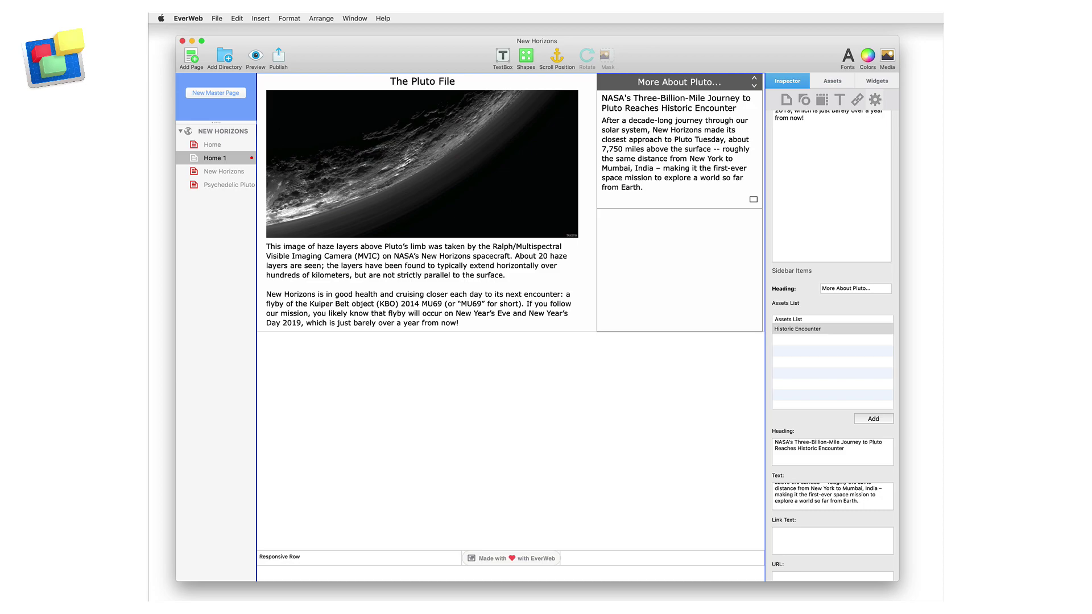
pyautogui.click(849, 535)
pyautogui.write('New Horizons')
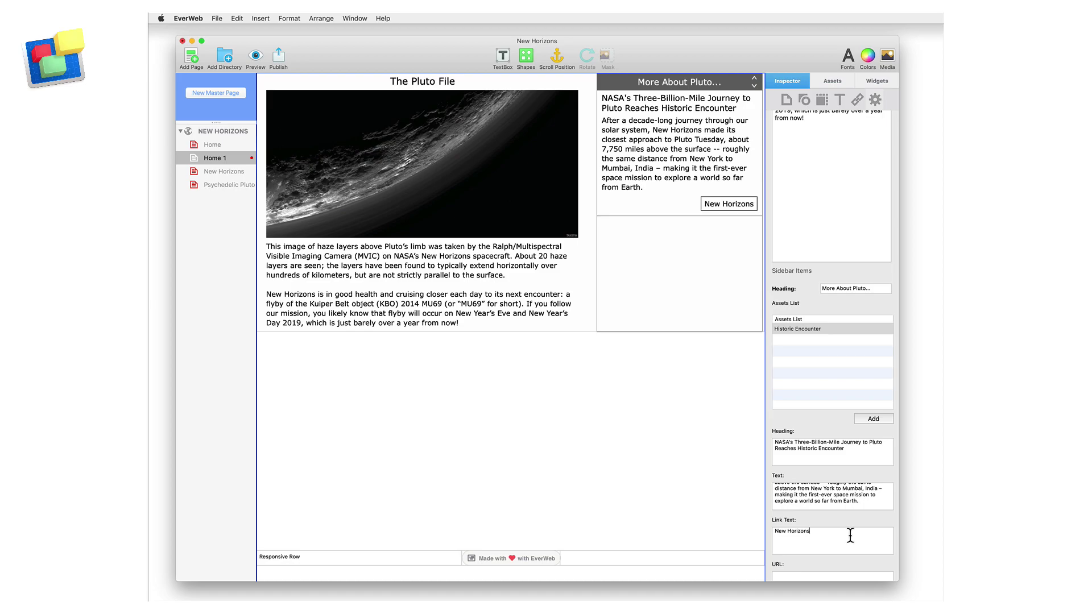
pyautogui.scroll(-2, 847, 525)
pyautogui.click(814, 550)
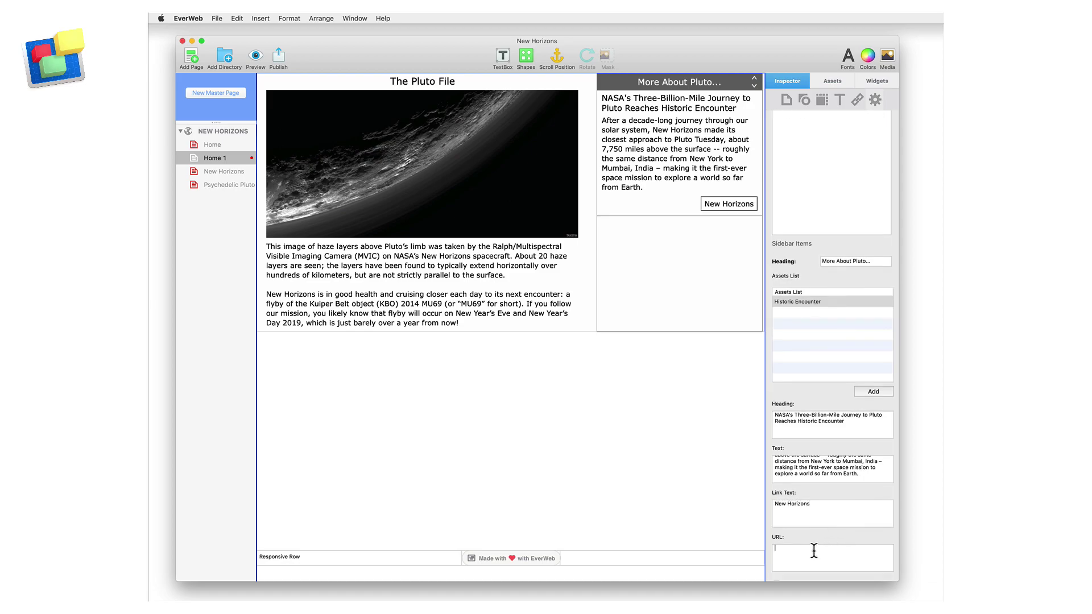
pyautogui.write('https://nasa.gov')
pyautogui.scroll(-2, 834, 398)
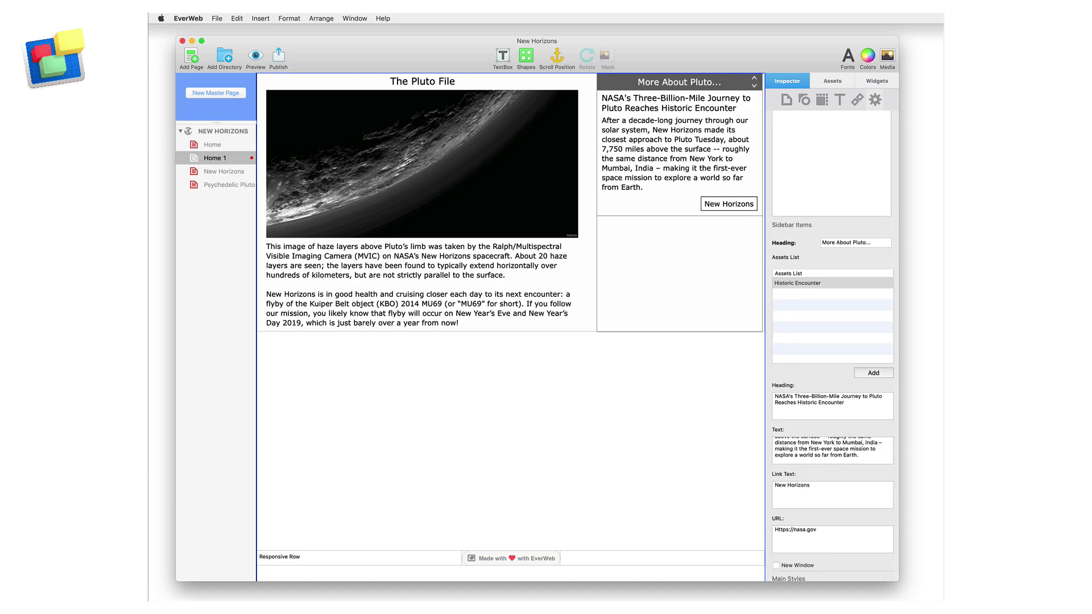
pyautogui.click(776, 565)
pyautogui.scroll(-2, 779, 529)
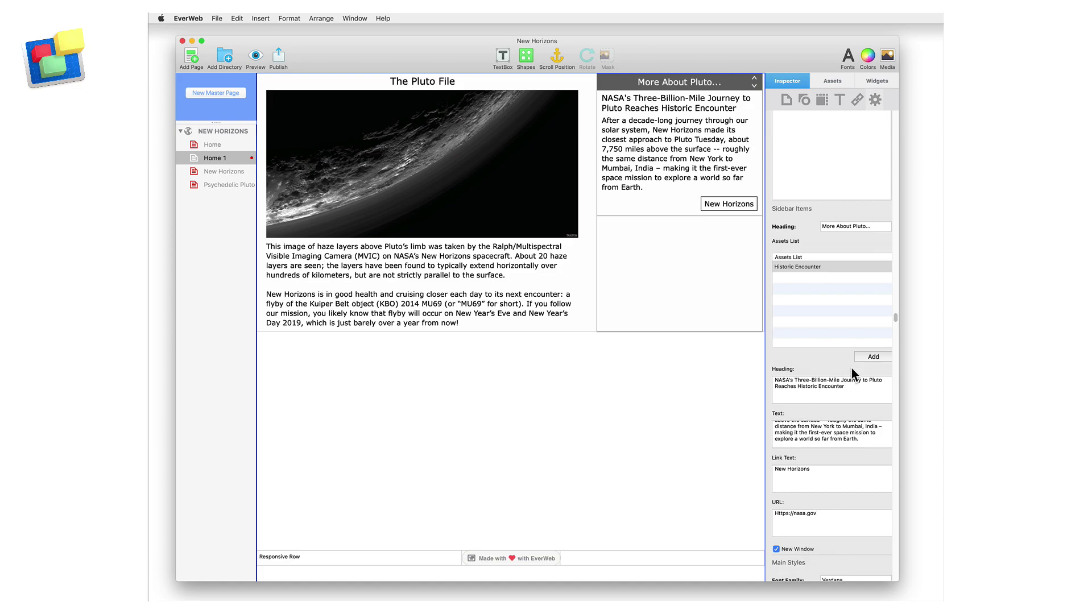
# - Add a second sidebar article and name it 'Haze Layers Above Pluto'
pyautogui.click(868, 357)
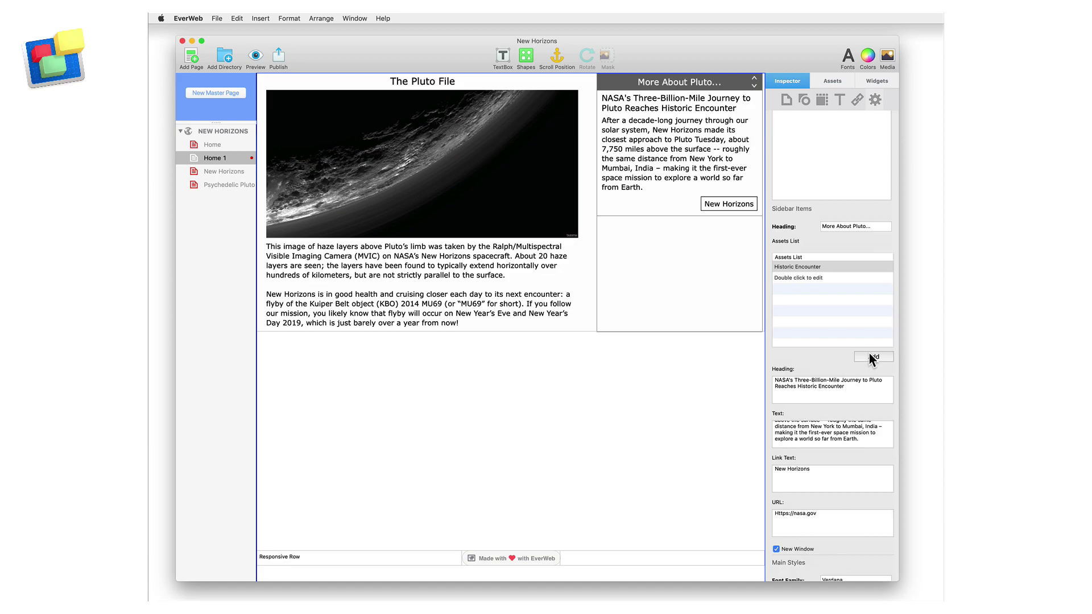
pyautogui.click(798, 277)
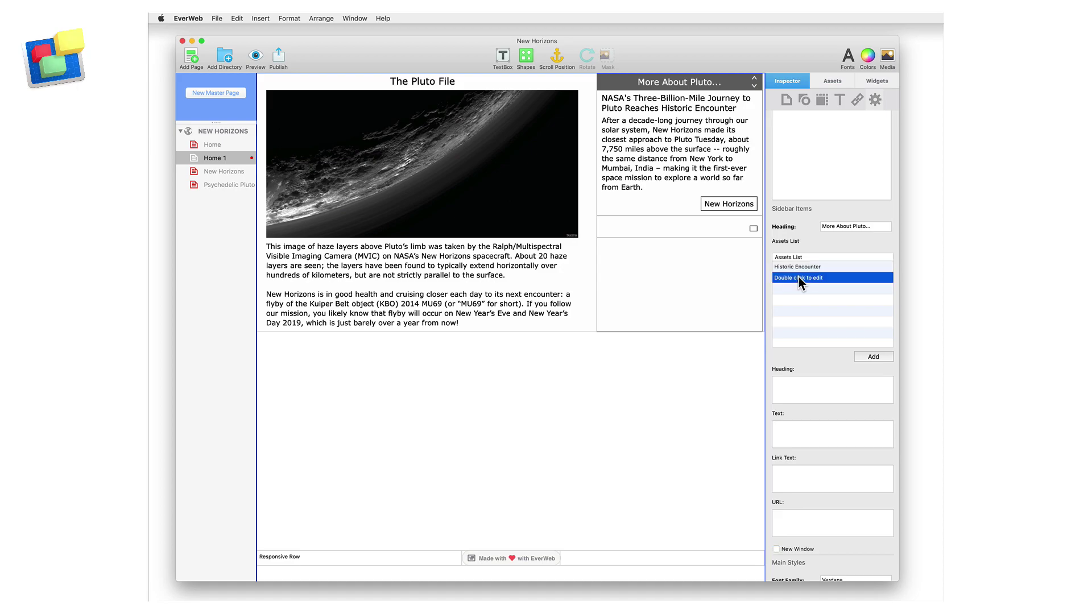
pyautogui.doubleClick(799, 277)
pyautogui.tripleClick(798, 278)
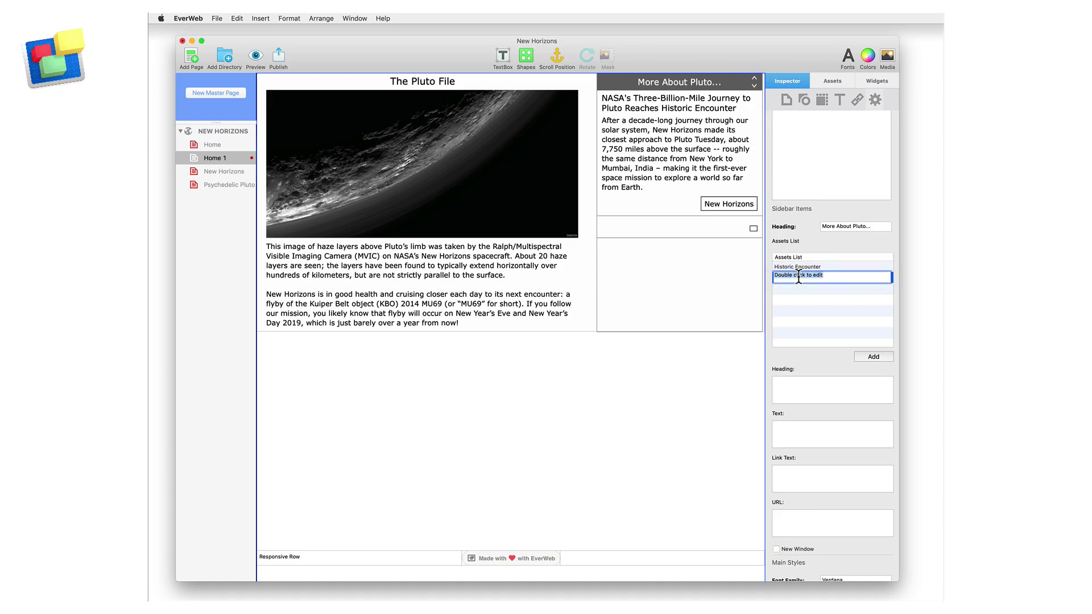
pyautogui.write('Haze La')
pyautogui.write('eye')
pyautogui.press('BackSpace')
pyautogui.press('BackSpace')
pyautogui.write('ers Above Pluto')
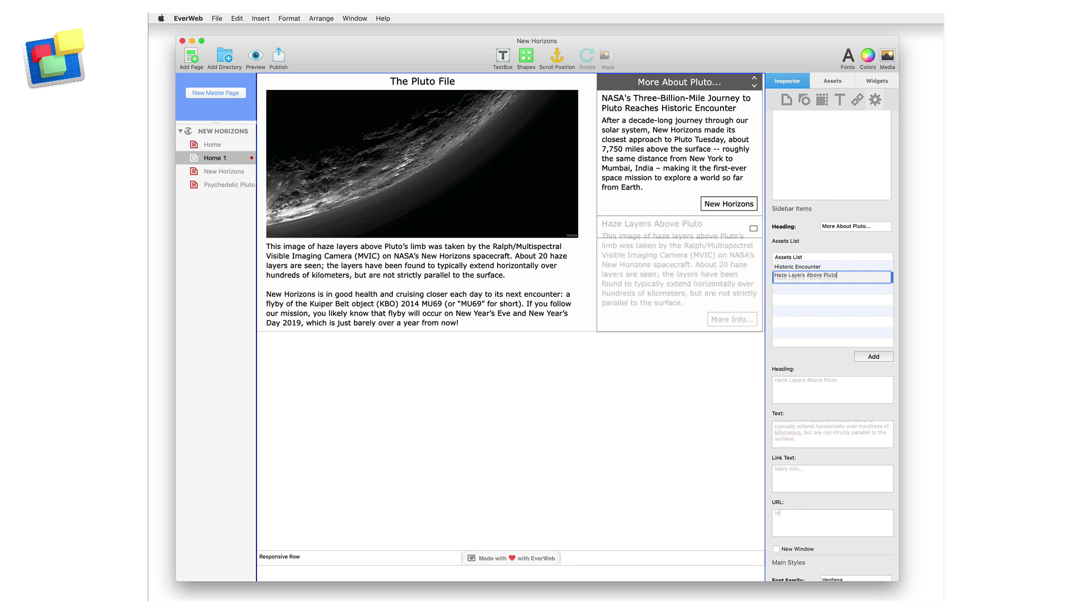
pyautogui.press('Return')
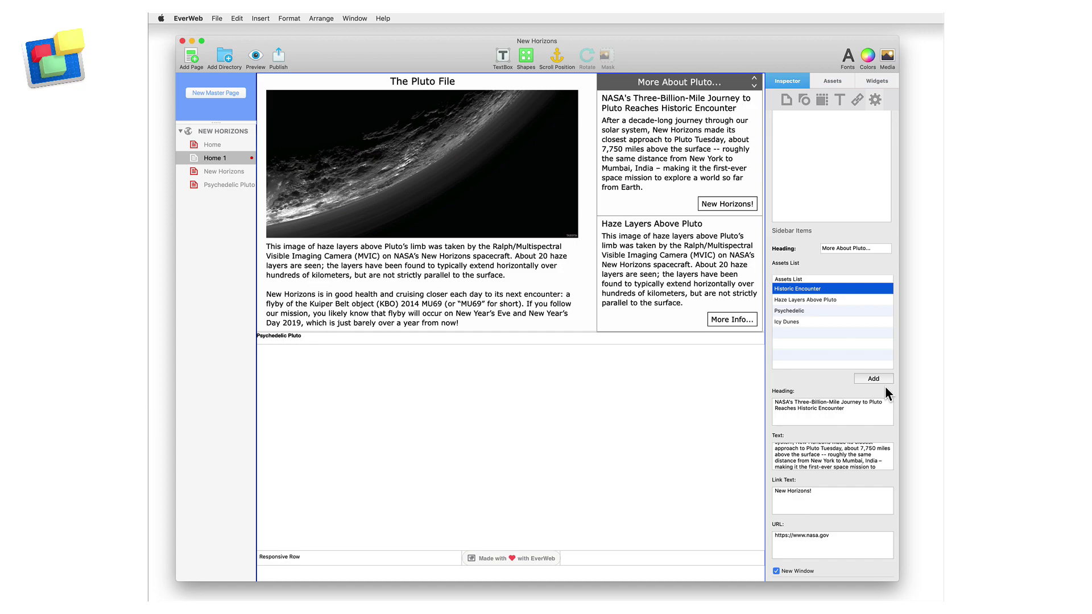
# - Scroll the Inspector down to the Main, Sidebar and Sidebar Item Styles sections
pyautogui.scroll(-3, 885, 387)
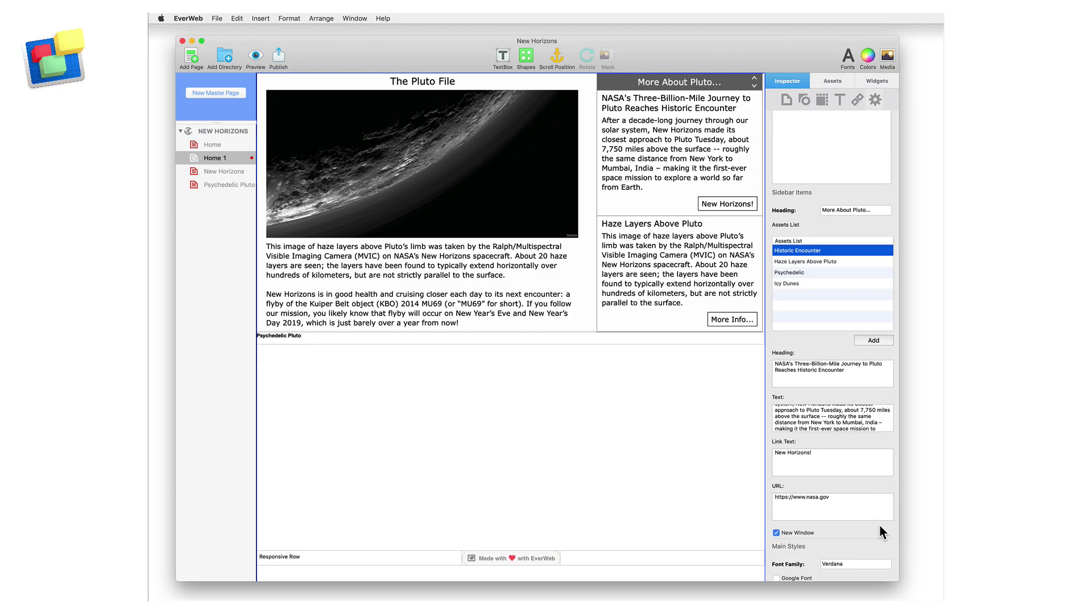
pyautogui.scroll(-5, 879, 525)
pyautogui.scroll(-5, 879, 531)
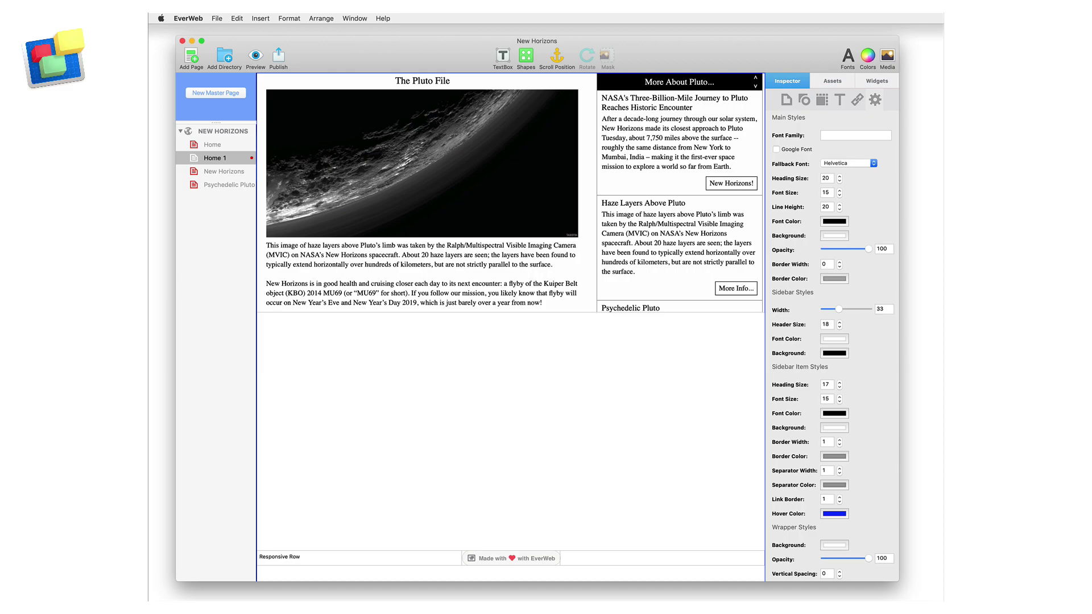
# - Set the widget font to Avenir Next, heading size 24 and font size 16
pyautogui.click(838, 135)
pyautogui.write('Avenir Next')
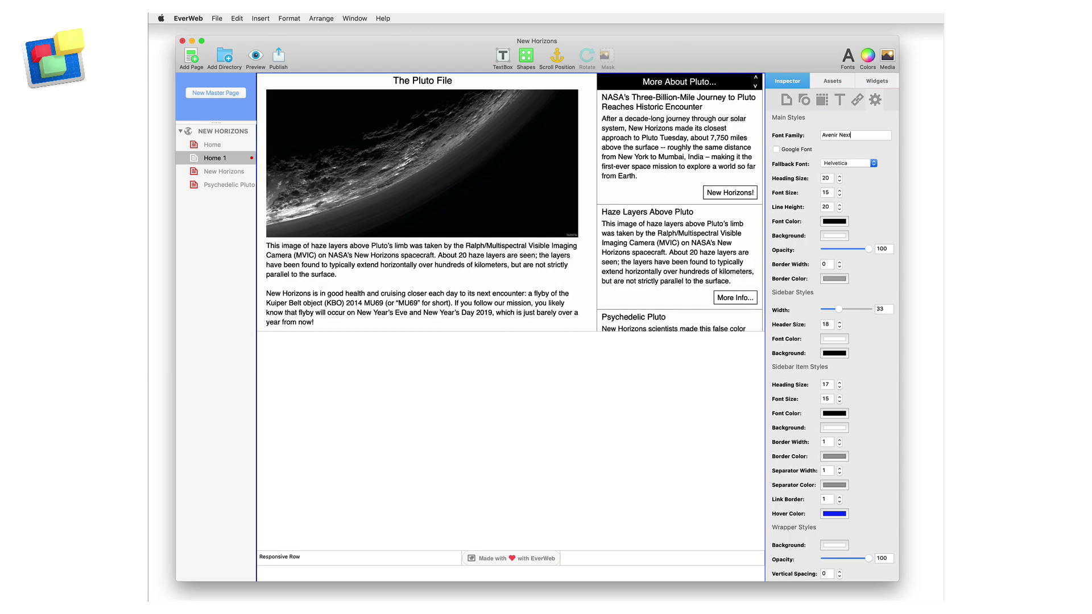
pyautogui.press('Return')
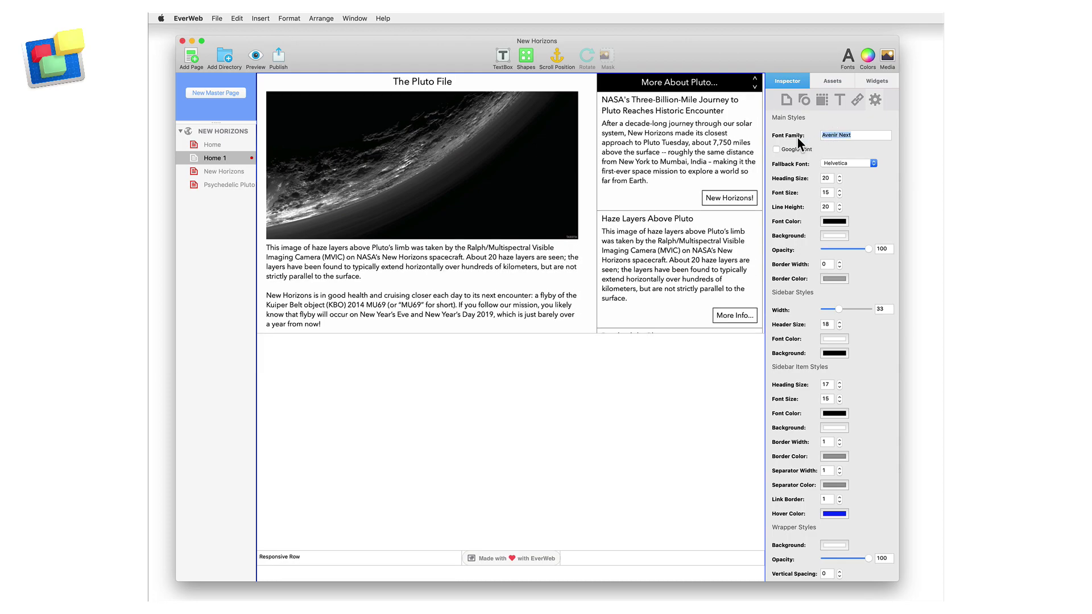
pyautogui.click(839, 176)
pyautogui.click(839, 175)
pyautogui.click(839, 176)
pyautogui.click(839, 175)
pyautogui.click(839, 190)
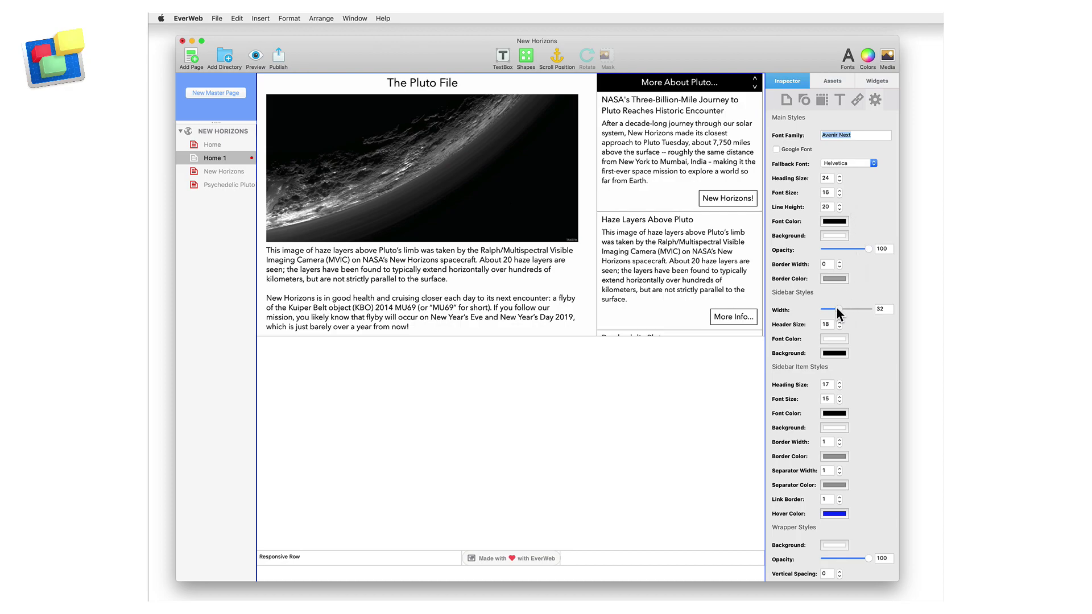
# - Narrow the sidebar to width 23, raise header size to 20, and pick a grey background
pyautogui.moveTo(836, 308); pyautogui.dragTo(834, 308)
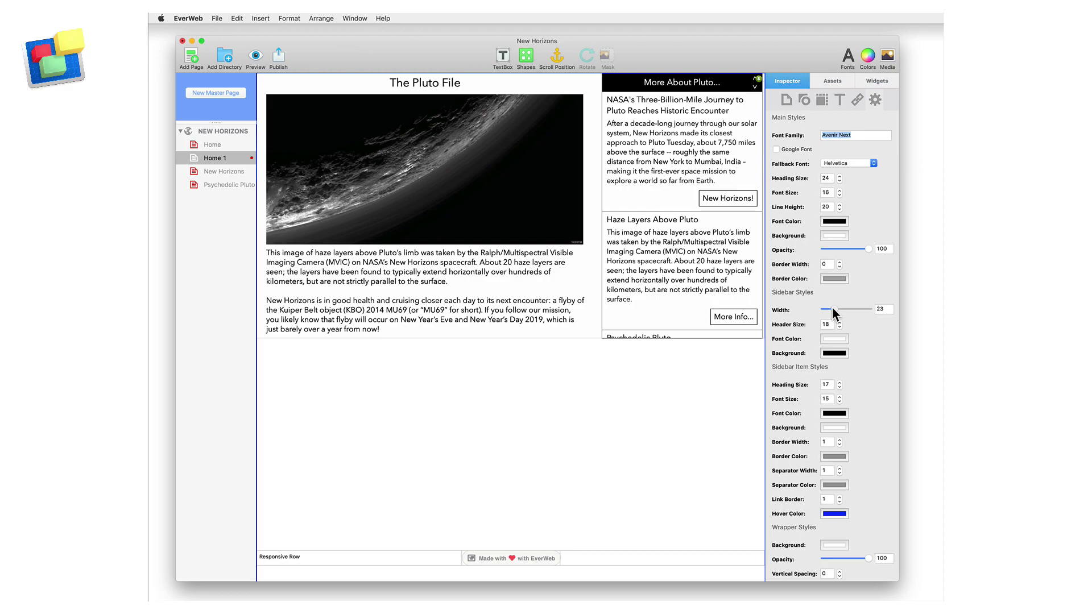
pyautogui.moveTo(831, 307); pyautogui.dragTo(833, 308)
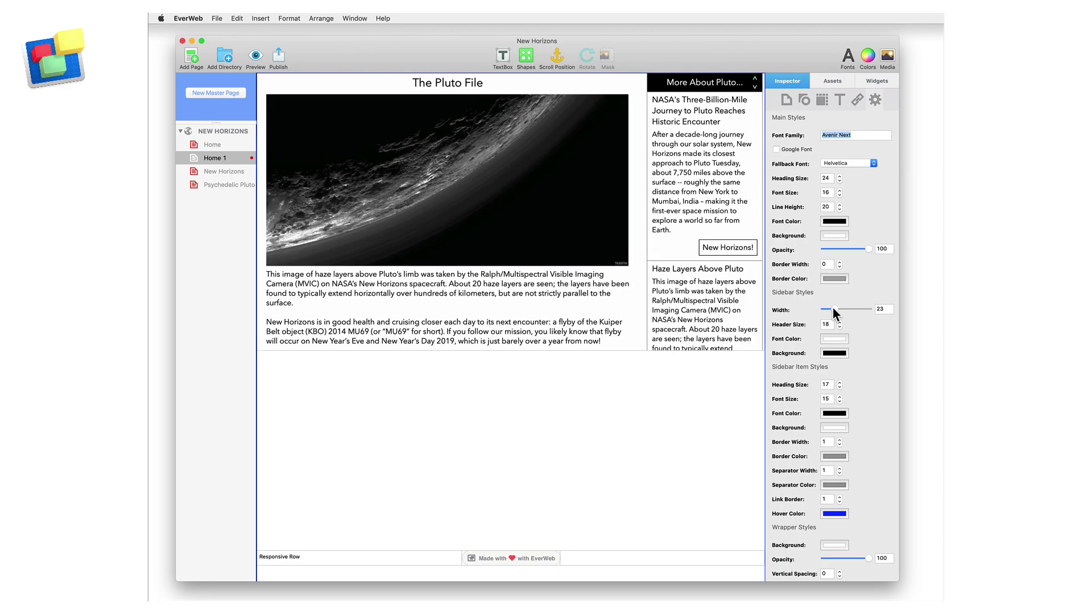
pyautogui.click(840, 321)
pyautogui.click(839, 322)
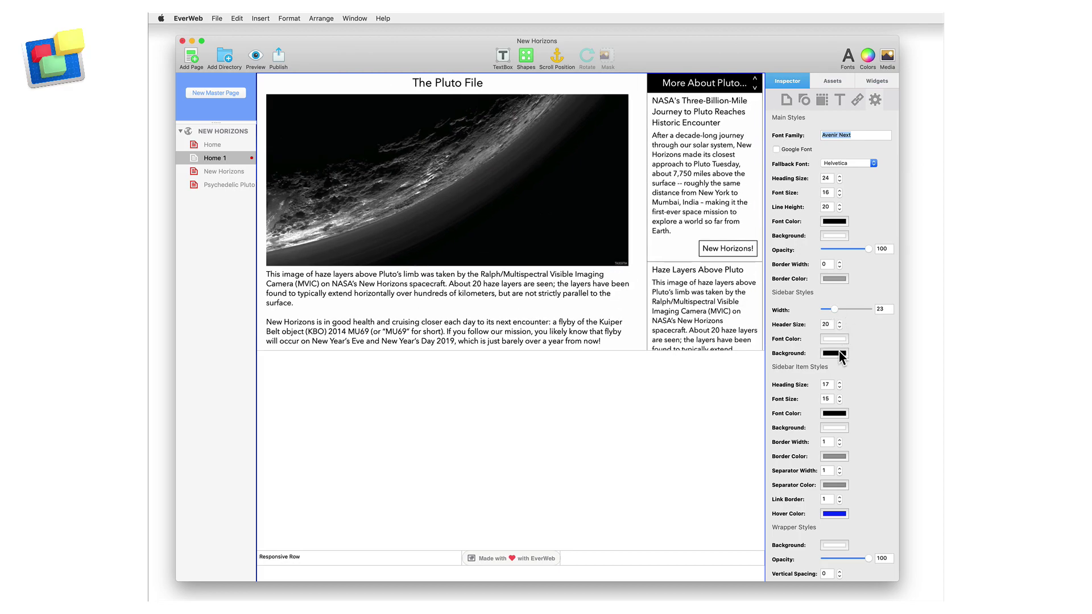
pyautogui.click(839, 353)
# - Set sidebar item heading size 18, font size 16, and Mercury grey item backgrounds
pyautogui.click(601, 344)
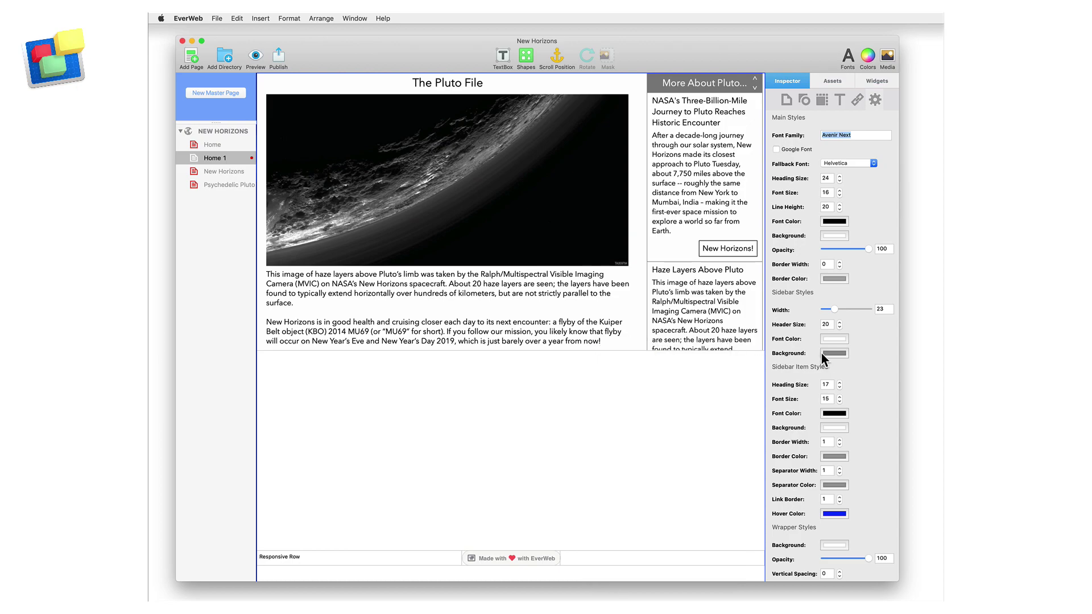
pyautogui.click(838, 381)
pyautogui.click(839, 395)
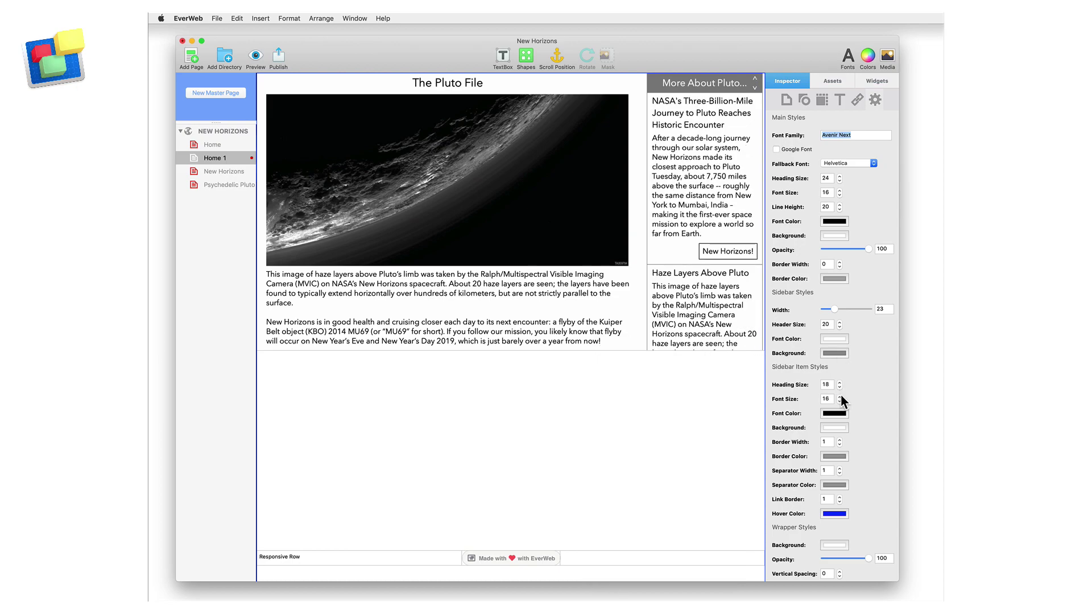
pyautogui.click(836, 427)
pyautogui.click(690, 413)
pyautogui.click(701, 418)
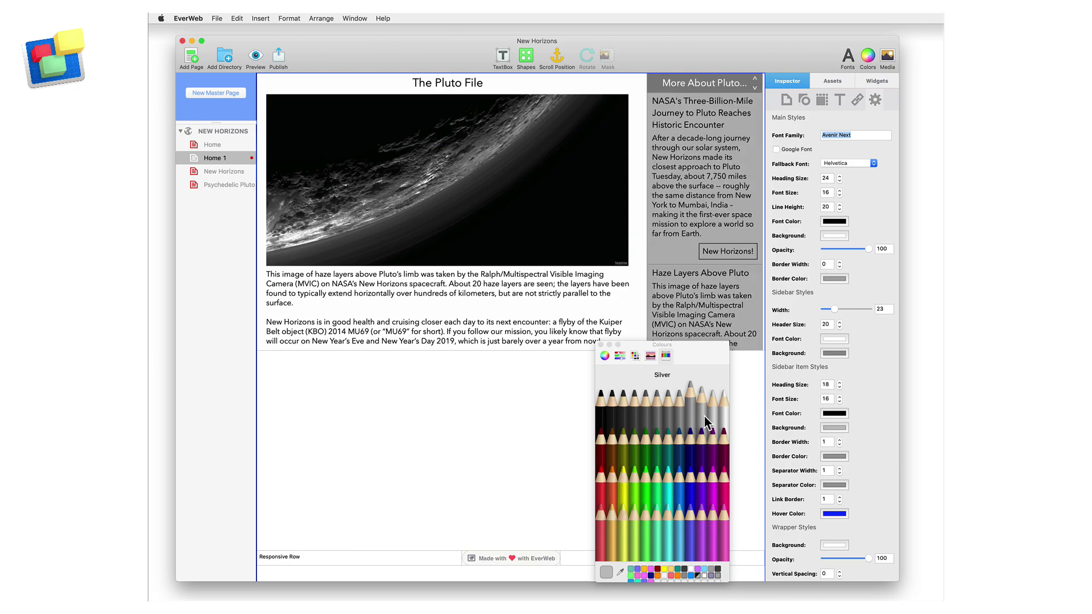
pyautogui.click(713, 422)
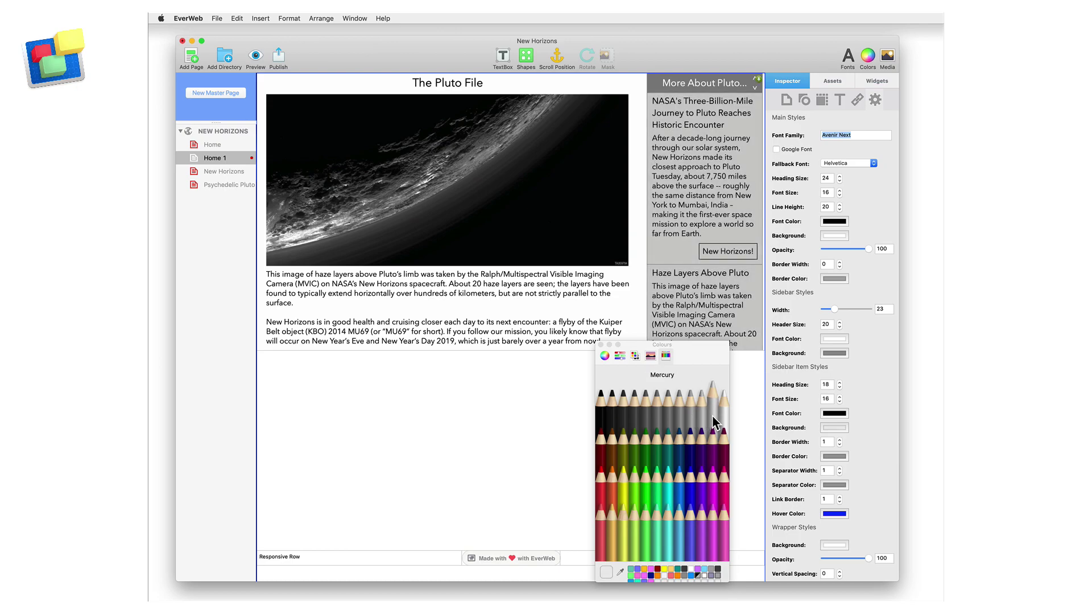
pyautogui.click(601, 345)
# - Give item borders and separators width 2 and a Mercury grey separator colour
pyautogui.scroll(-2, 853, 410)
pyautogui.click(838, 412)
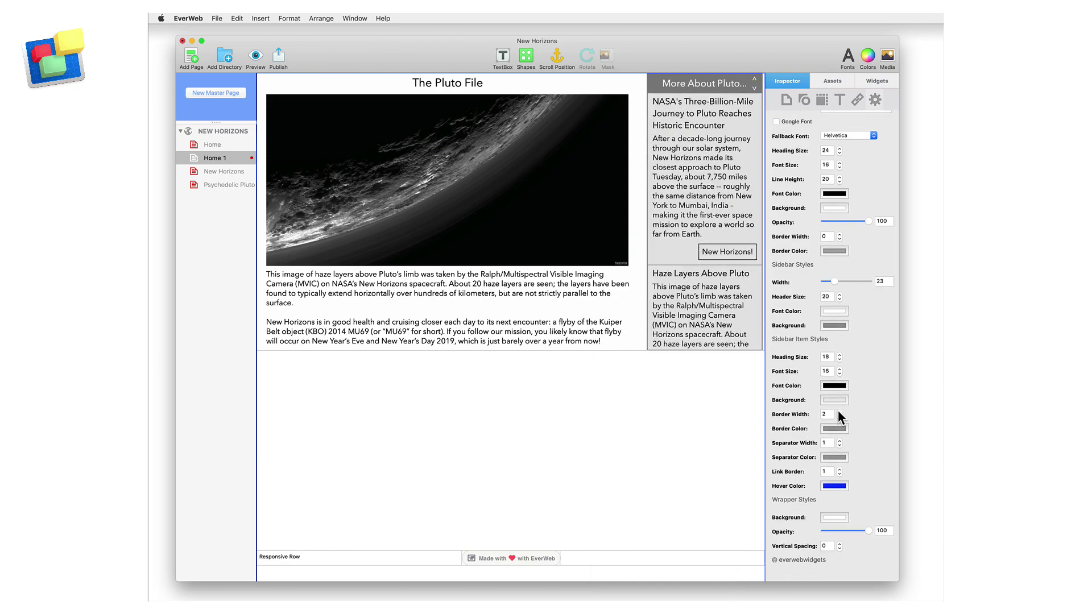
pyautogui.click(839, 439)
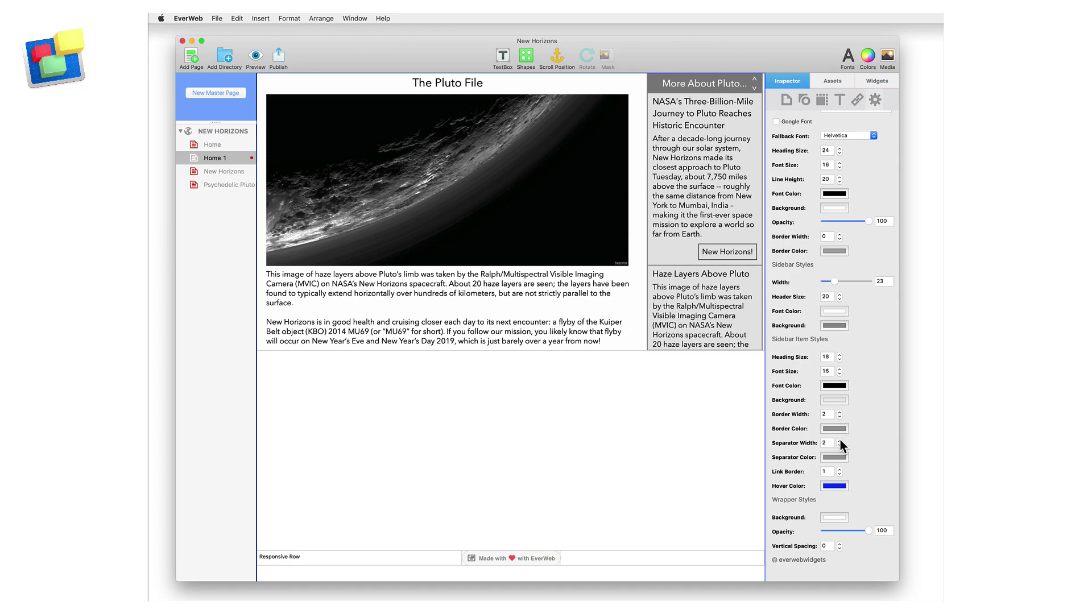
pyautogui.click(835, 456)
pyautogui.click(645, 395)
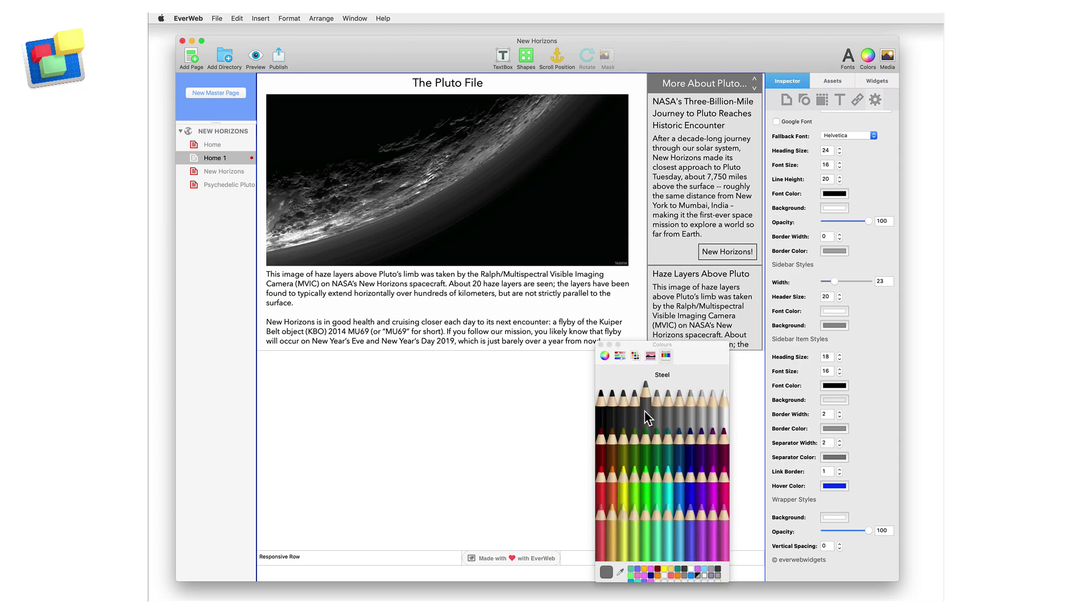
pyautogui.click(601, 344)
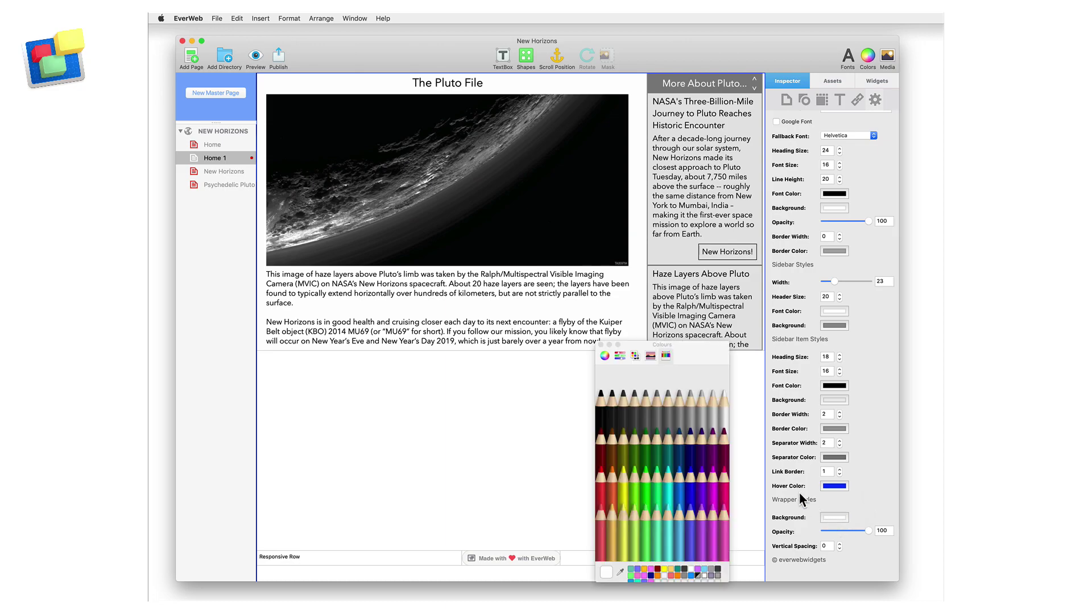
pyautogui.click(714, 415)
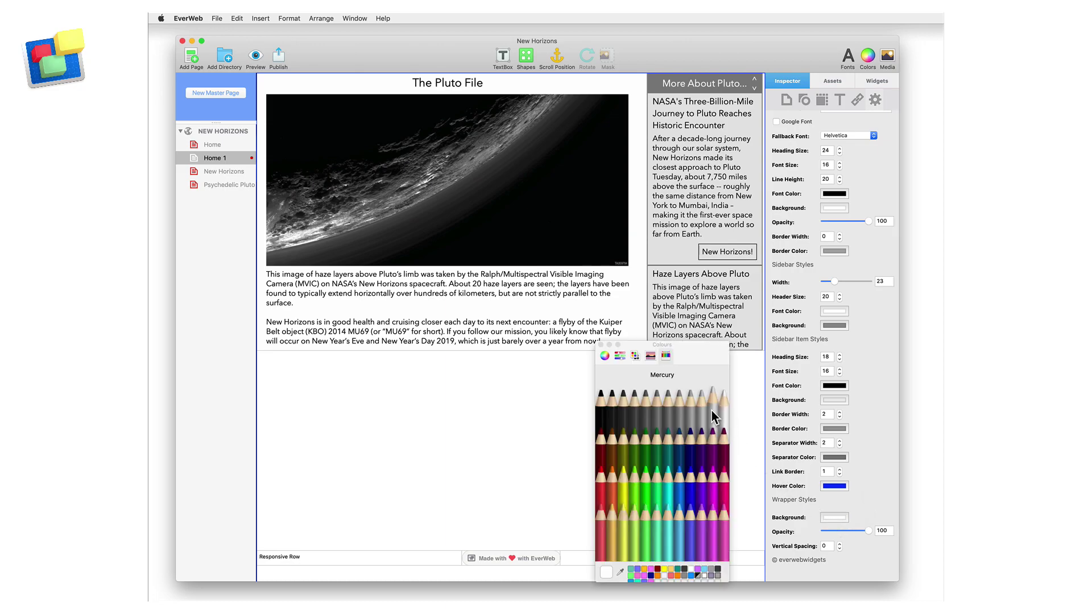
pyautogui.click(600, 345)
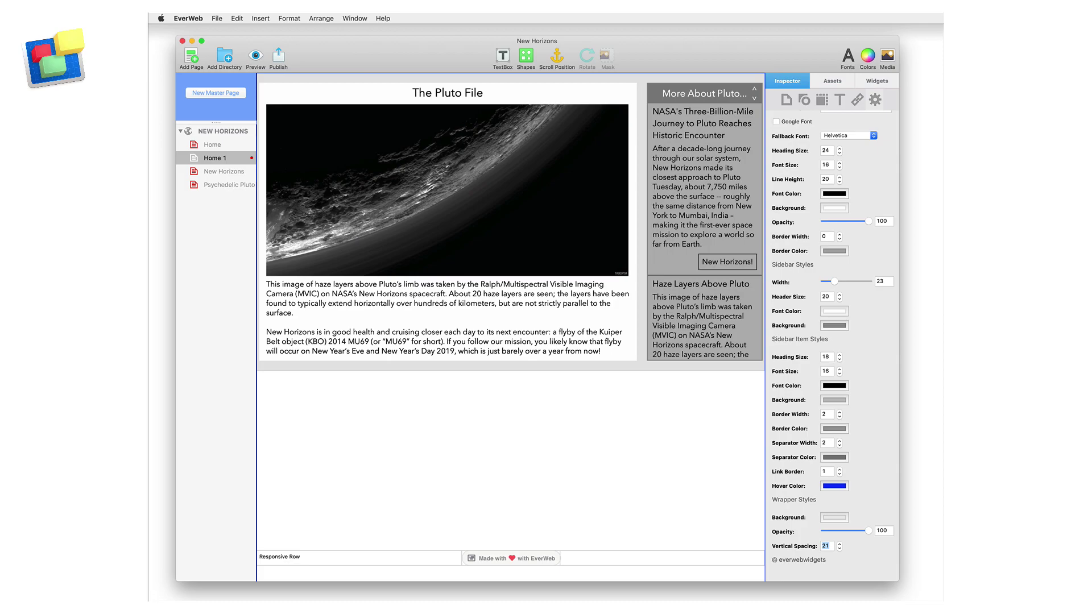
# - Publish to local preview, scroll the sidebar in Safari, and narrow the window to check reflow
pyautogui.click(278, 55)
pyautogui.click(284, 91)
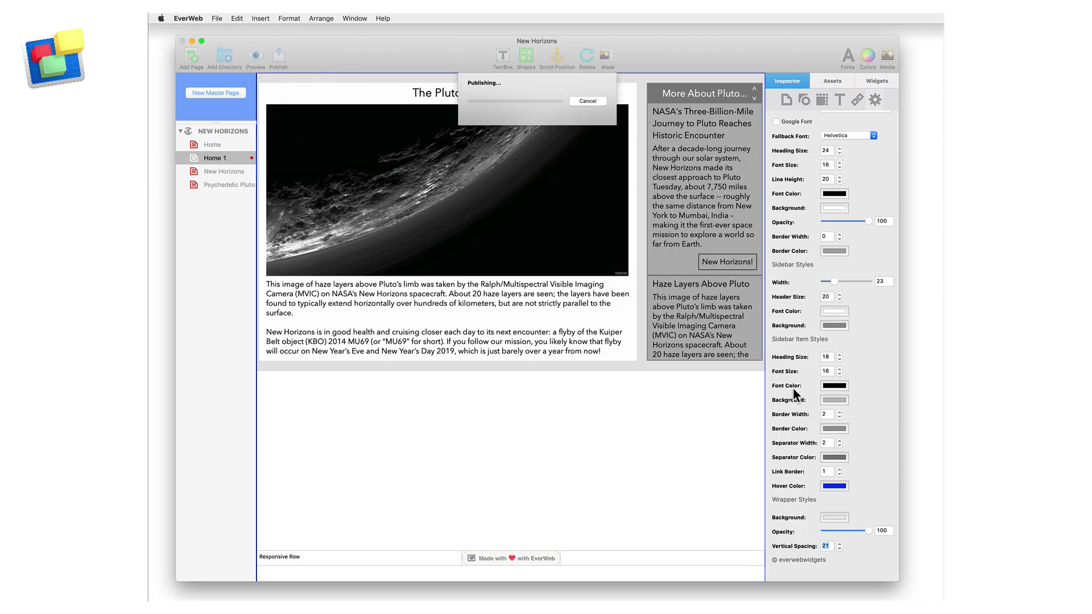
pyautogui.scroll(-5, 742, 292)
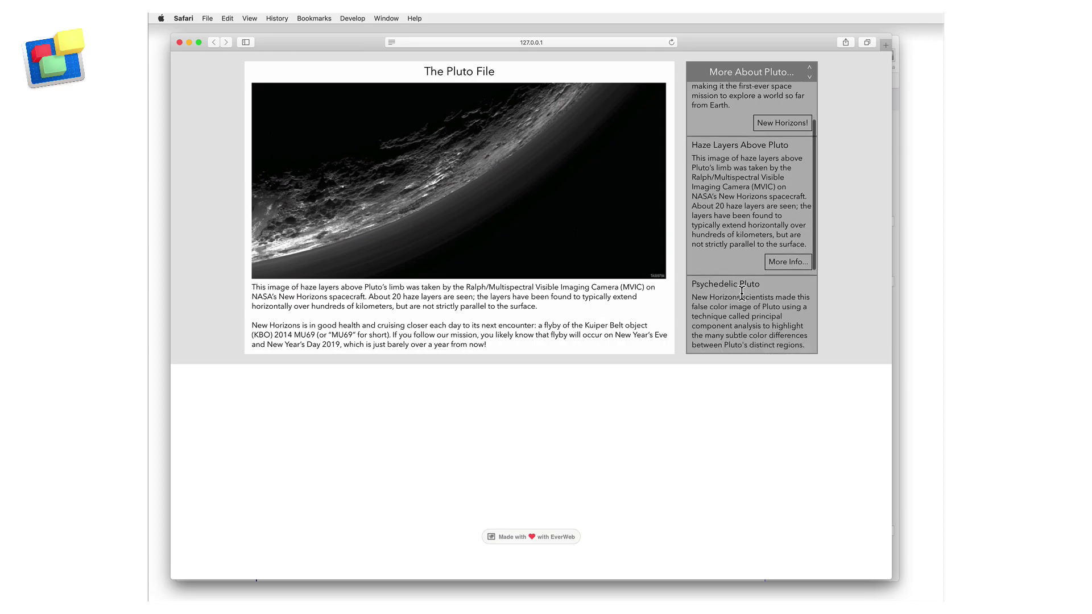
pyautogui.scroll(5, 741, 291)
pyautogui.moveTo(890, 579); pyautogui.dragTo(427, 567)
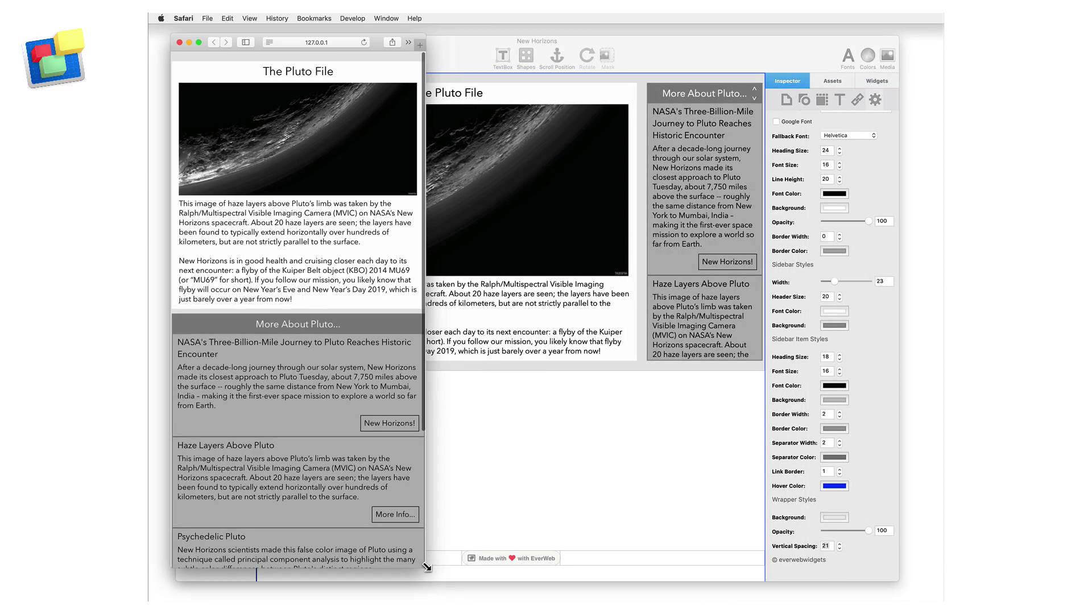